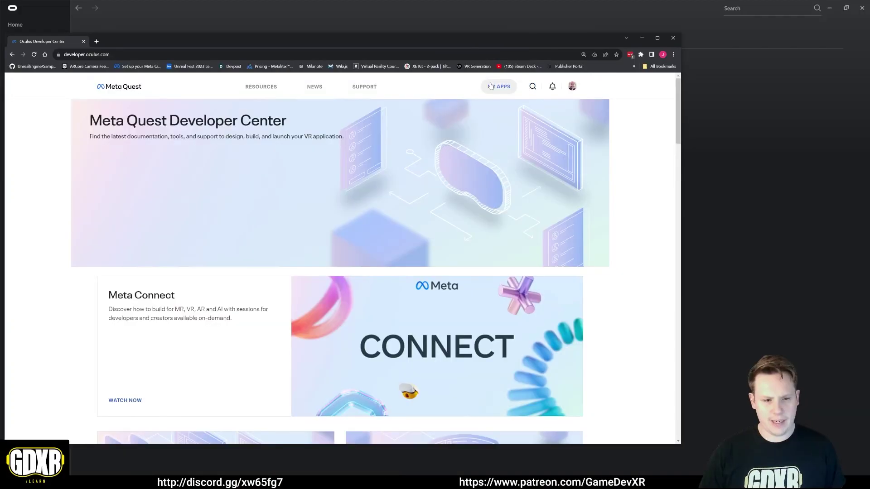
# - Enable Pass-through over Oculus Link in Oculus Beta settings, then minimize the Oculus app
pyautogui.scroll(-5, 546, 199)
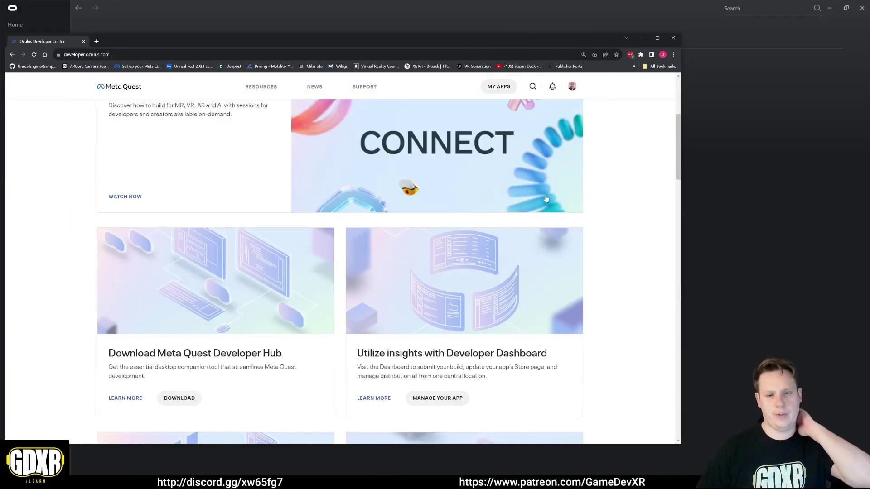
pyautogui.scroll(-3, 546, 199)
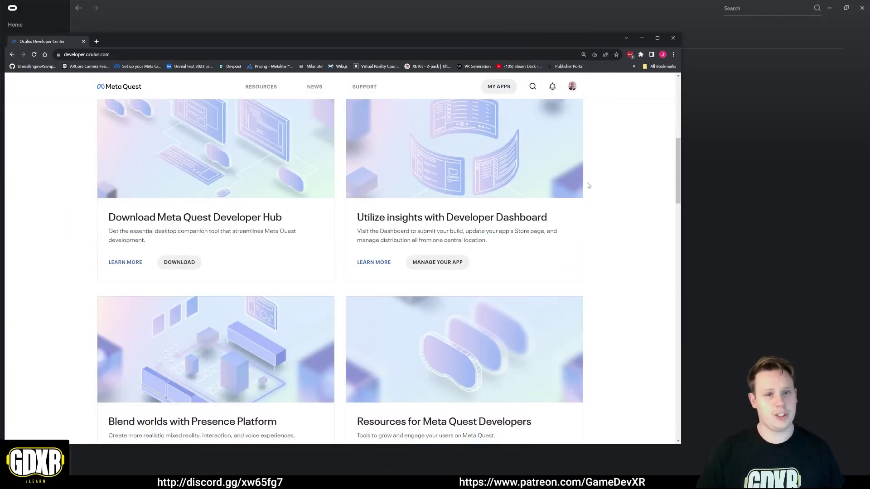
pyautogui.moveTo(311, 33); pyautogui.dragTo(0, 58)
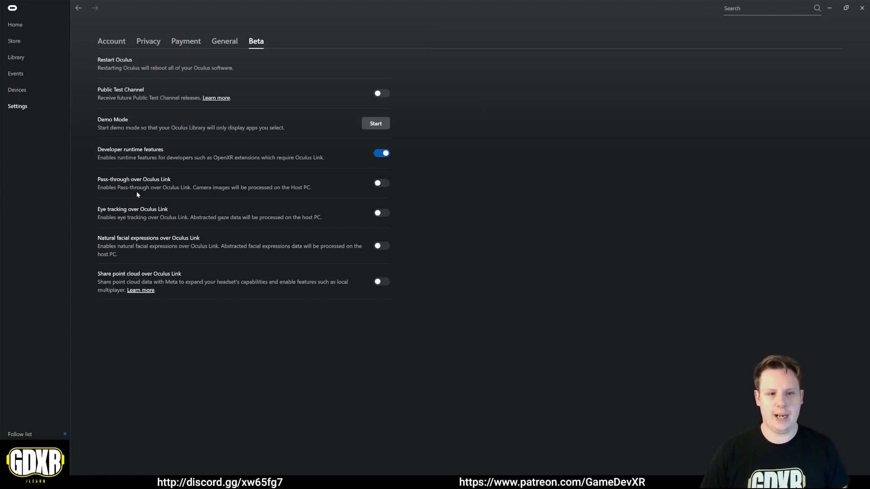
pyautogui.click(382, 184)
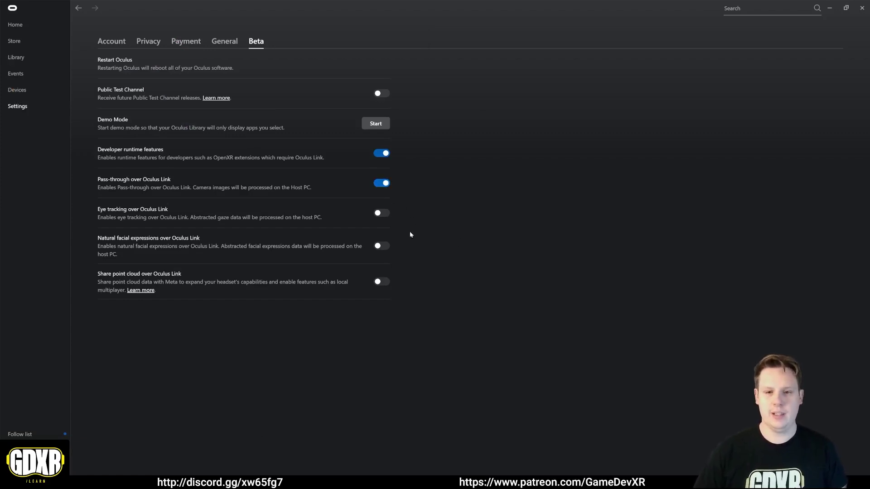
pyautogui.click(829, 7)
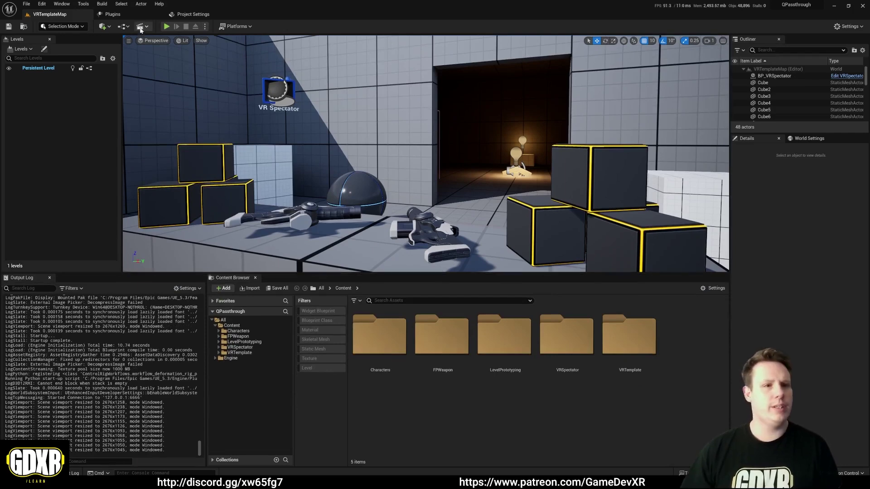
# - Enable the Meta XR plugin from the Installed > Virtual Reality plugin list
pyautogui.click(113, 14)
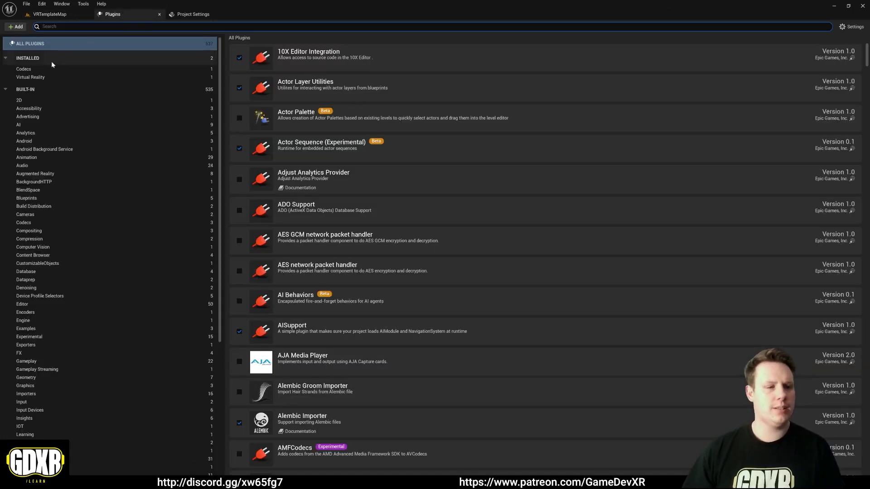
pyautogui.click(51, 77)
pyautogui.click(239, 58)
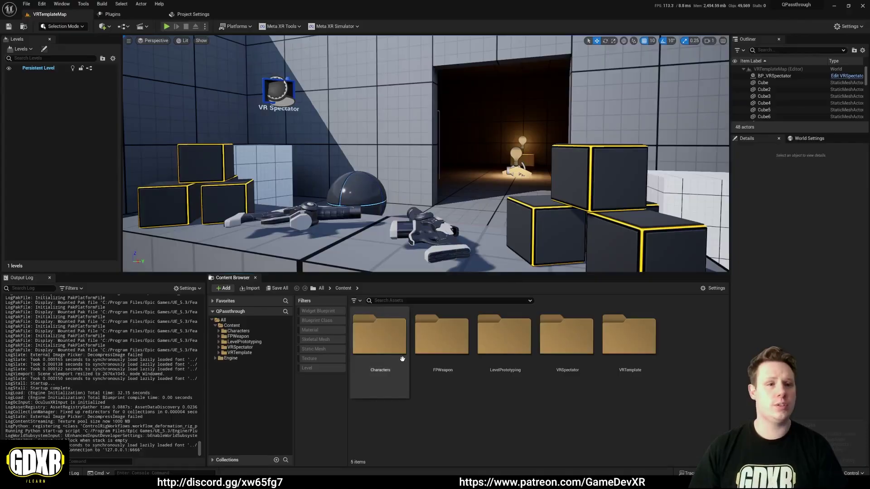
# - In Project Settings > Rendering, set alpha channel support in post processing to Allow through tonemapper
pyautogui.click(189, 17)
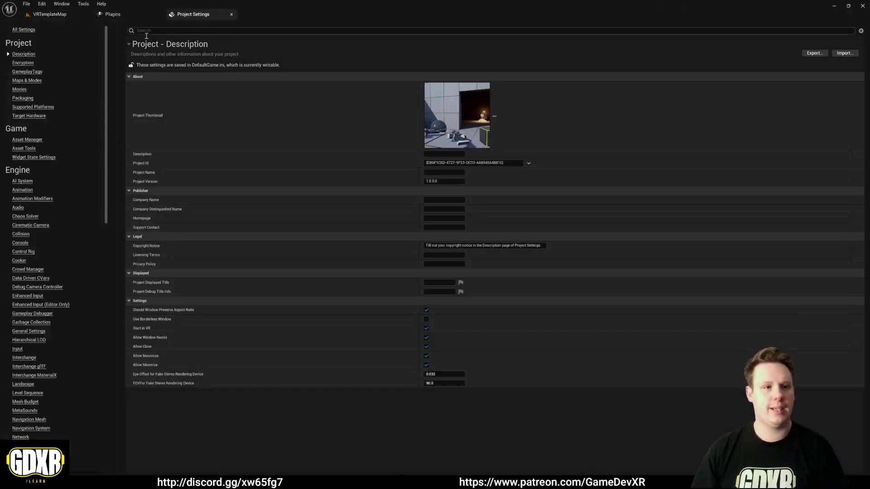
pyautogui.scroll(-5, 67, 227)
pyautogui.scroll(-2, 47, 235)
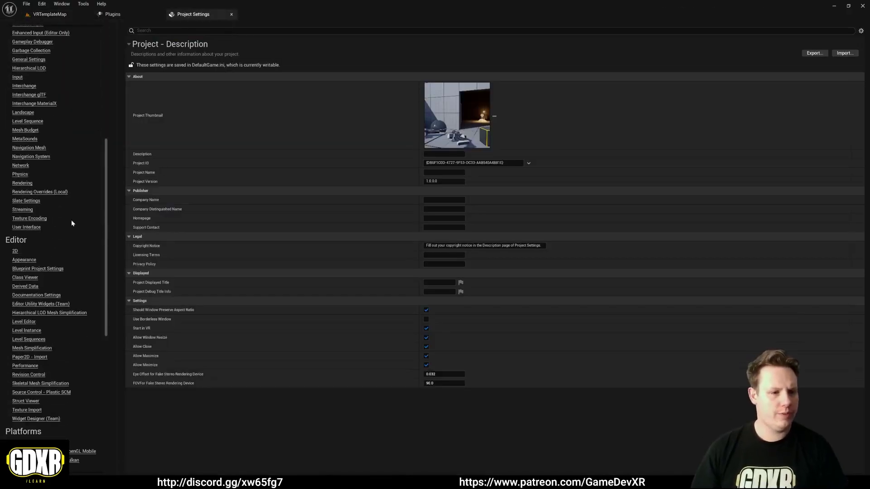
pyautogui.click(22, 183)
pyautogui.scroll(-10, 323, 220)
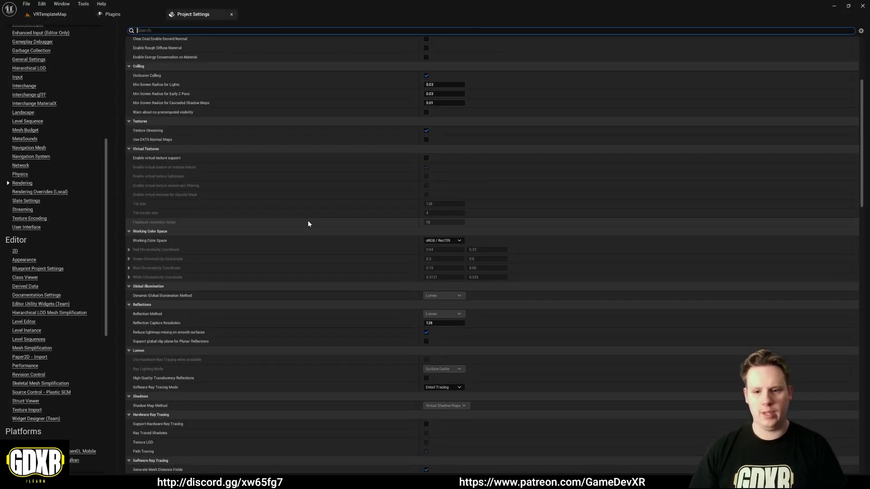
pyautogui.scroll(-6, 305, 222)
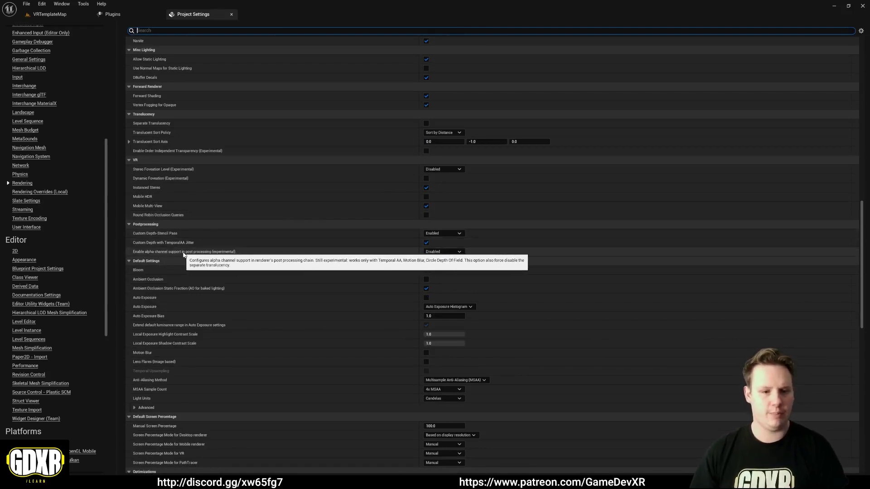
pyautogui.click(444, 252)
pyautogui.click(454, 272)
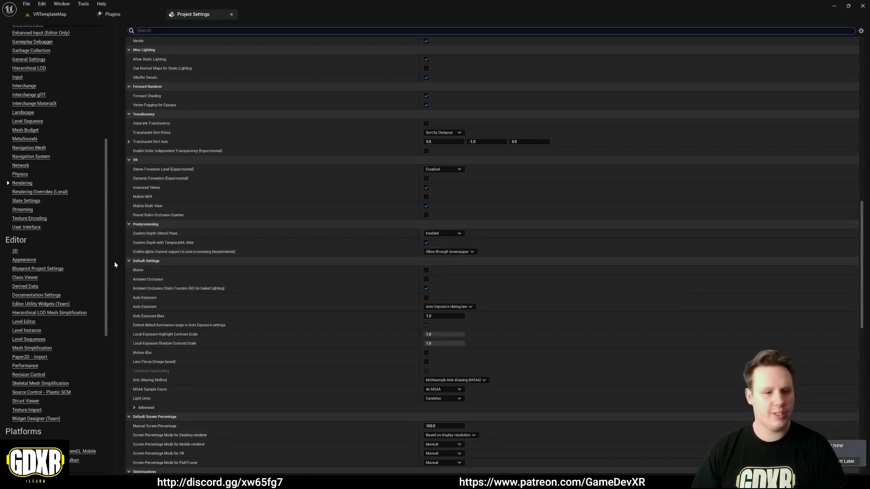
pyautogui.scroll(-10, 32, 178)
pyautogui.scroll(-2, 33, 182)
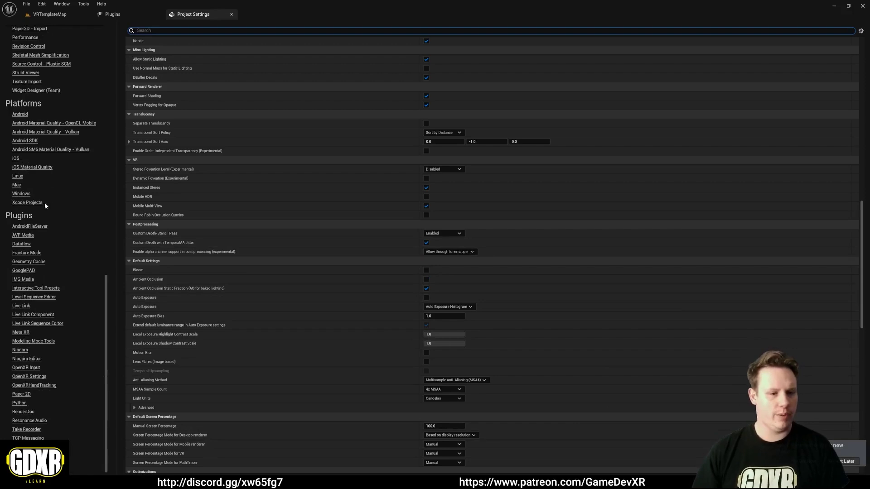
# - In Meta XR settings, enable Passthrough and Anchor Support, and add Quest 3, Pro and 2 as supported devices
pyautogui.click(21, 332)
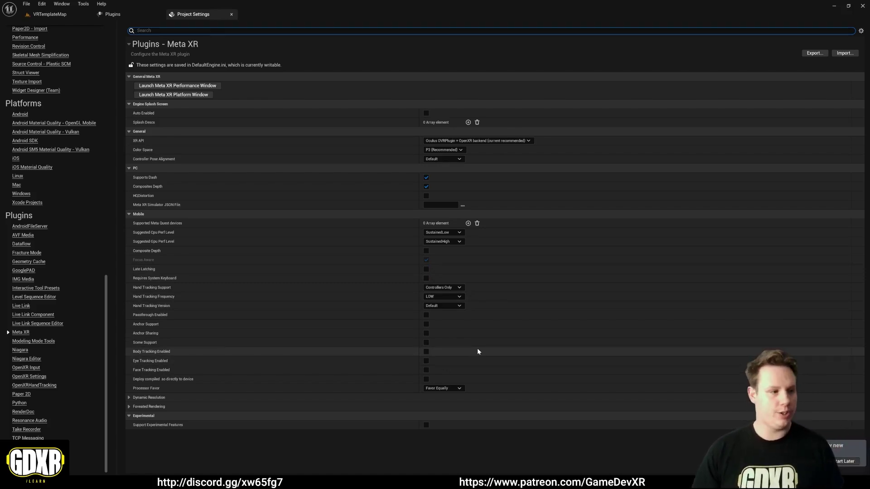
pyautogui.click(427, 315)
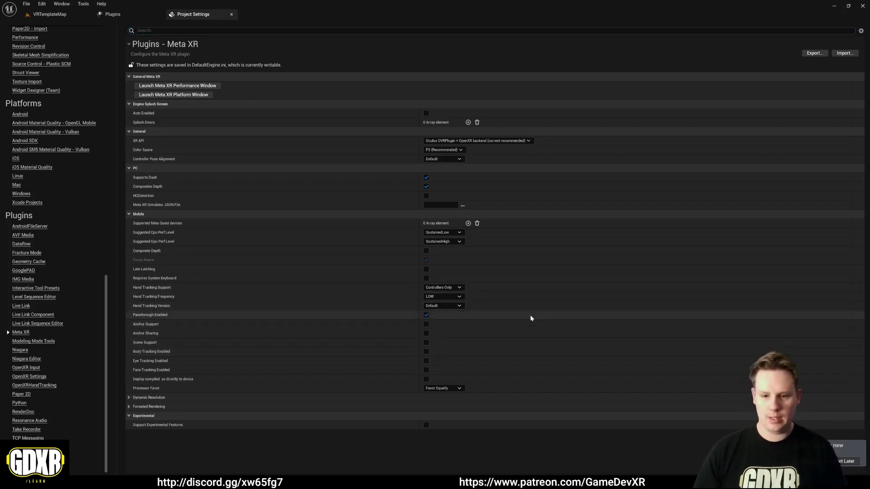
pyautogui.click(427, 325)
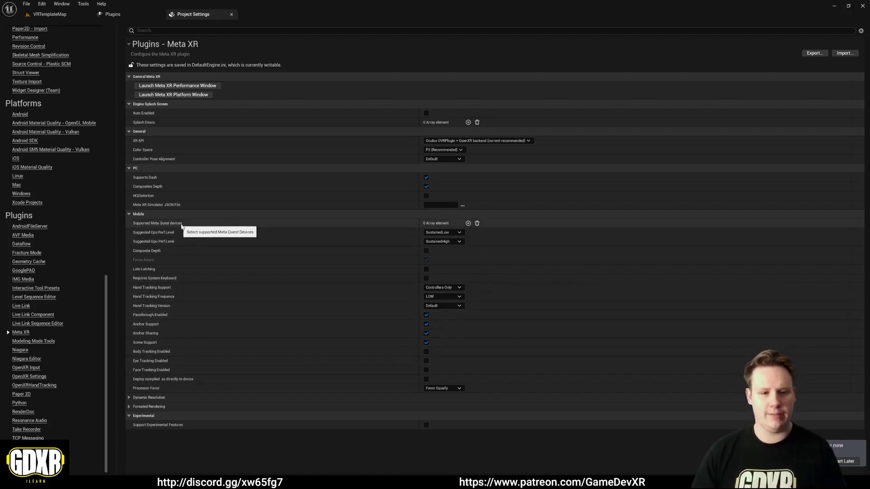
pyautogui.click(468, 223)
pyautogui.click(468, 223)
pyautogui.click(468, 224)
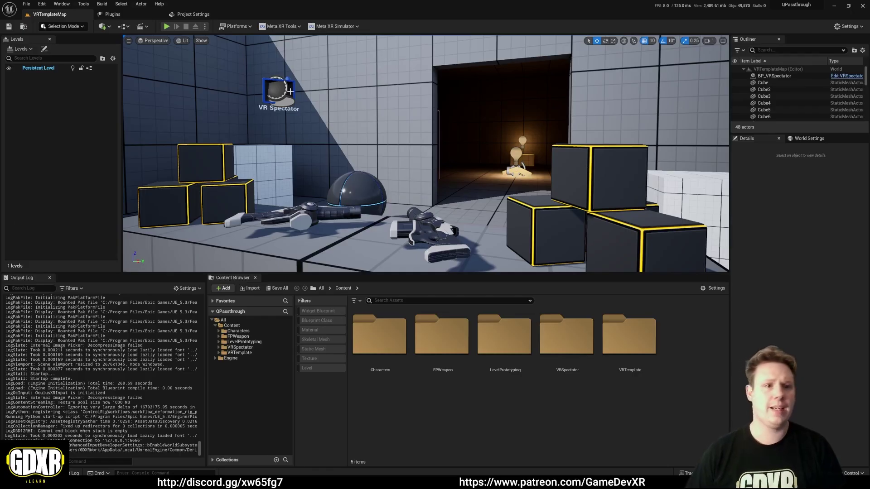
# - Confirm Rendering settings still allow alpha through the tonemapper
pyautogui.click(178, 12)
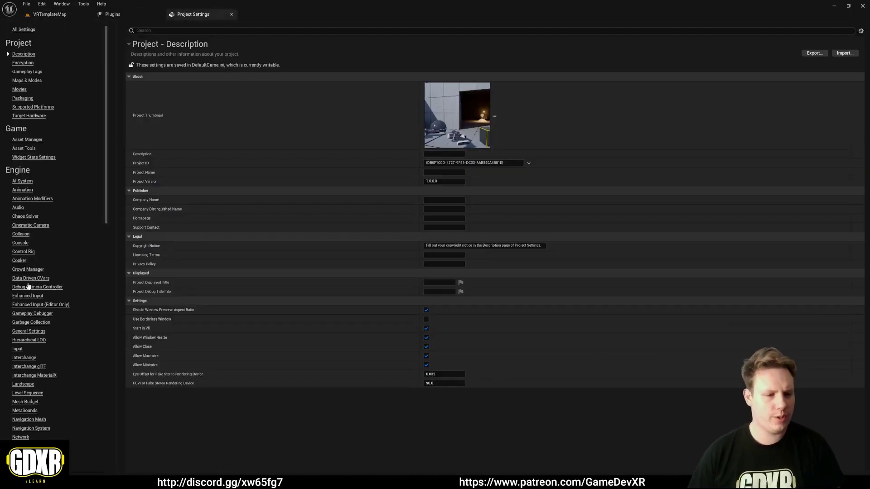
pyautogui.scroll(-2, 50, 276)
pyautogui.scroll(-5, 44, 268)
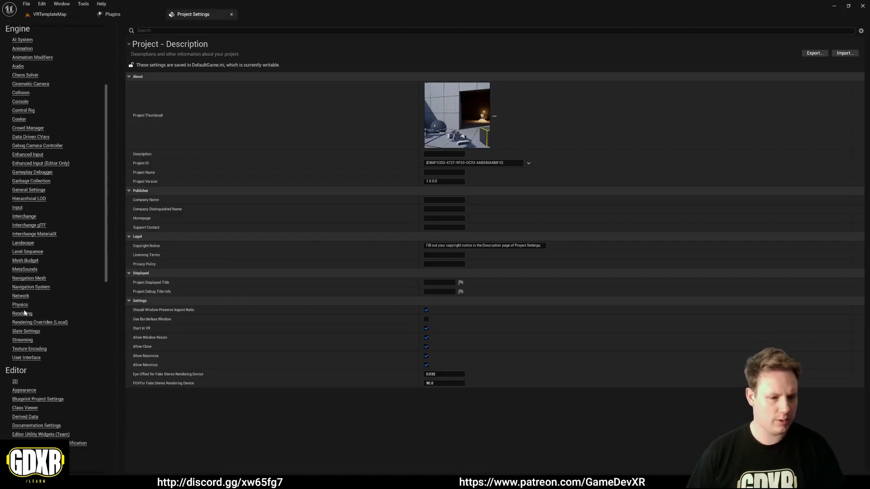
pyautogui.click(24, 314)
pyautogui.scroll(-10, 353, 234)
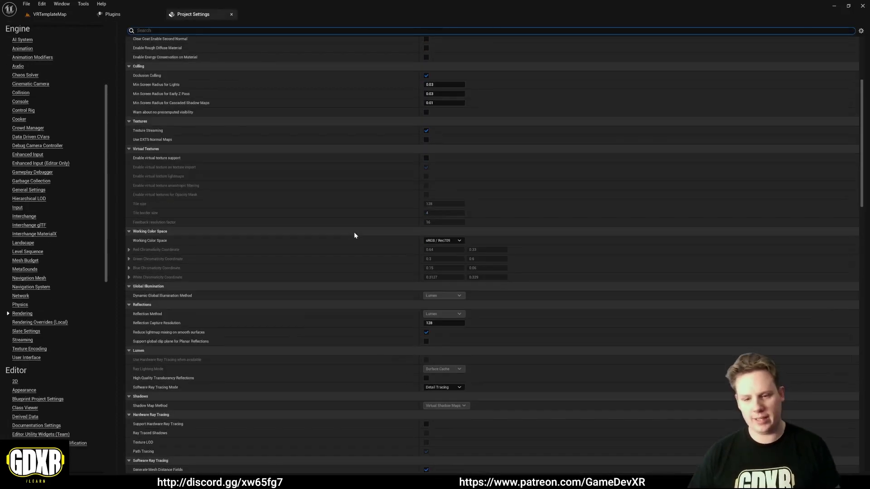
pyautogui.scroll(-15, 354, 235)
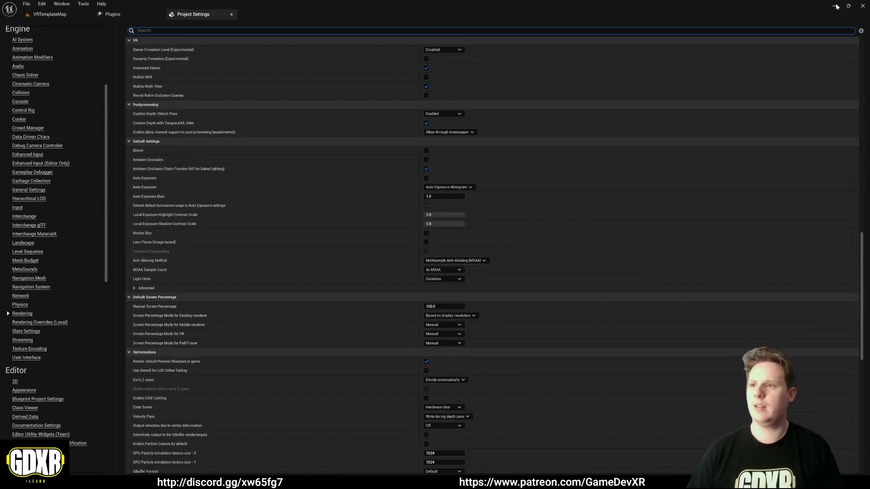
# - Back in VRTemplateMap, widen the Content Browser and open VRTemplate > Blueprints
pyautogui.click(53, 14)
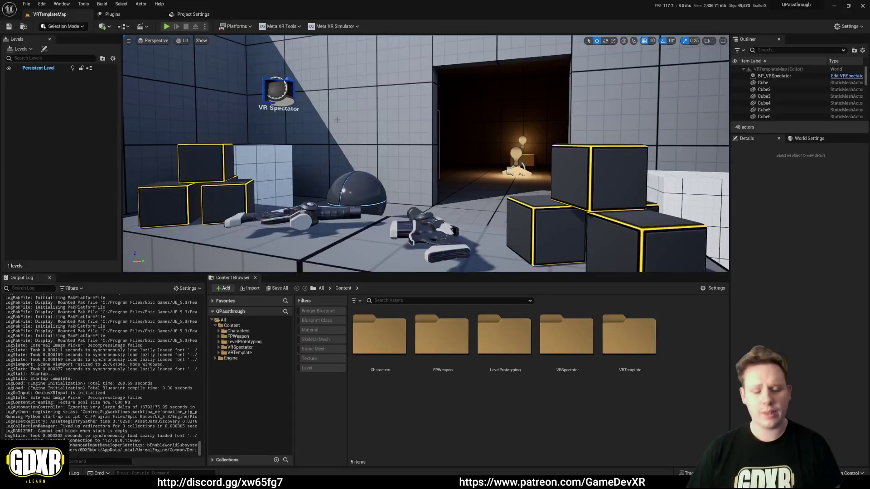
pyautogui.moveTo(207, 344); pyautogui.dragTo(152, 345)
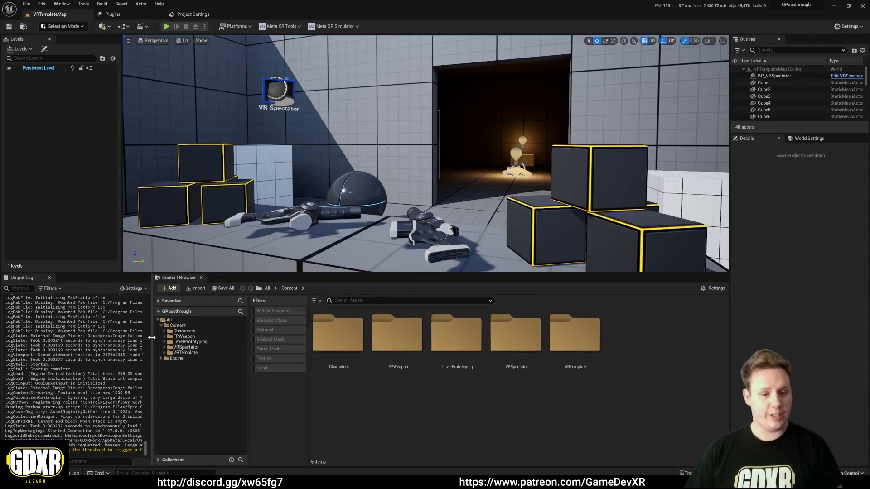
pyautogui.doubleClick(583, 327)
pyautogui.doubleClick(411, 335)
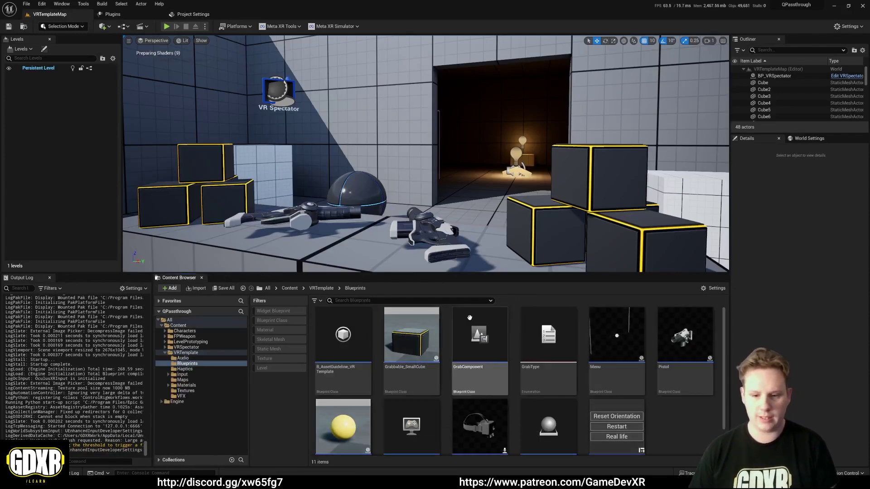
# - Open the VRPawn blueprint and zoom into its Event Graph
pyautogui.moveTo(499, 274); pyautogui.dragTo(499, 146)
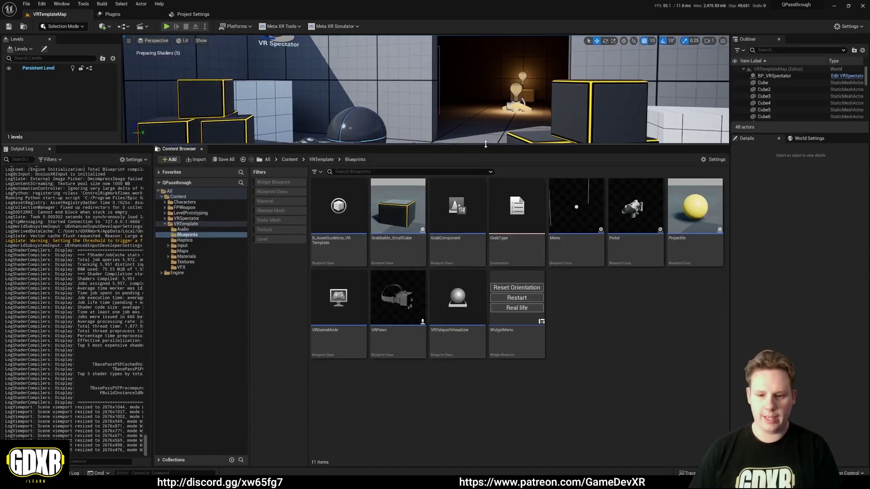
pyautogui.doubleClick(414, 294)
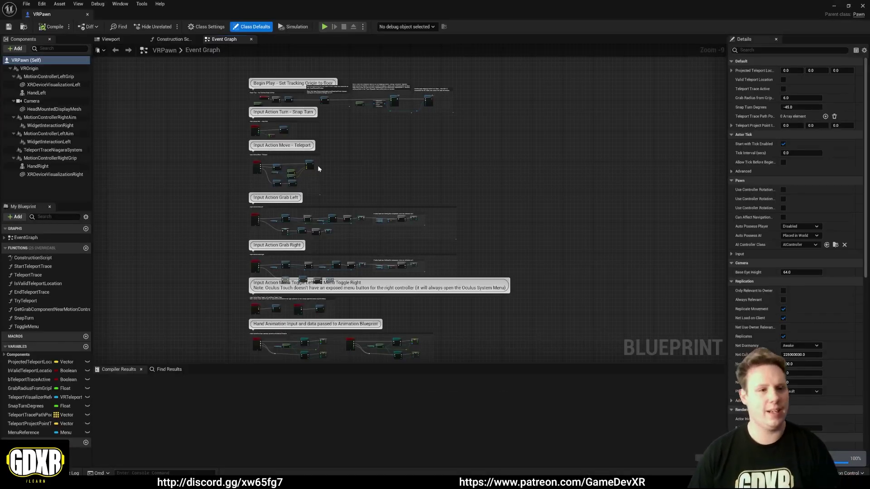
pyautogui.scroll(3, 354, 176)
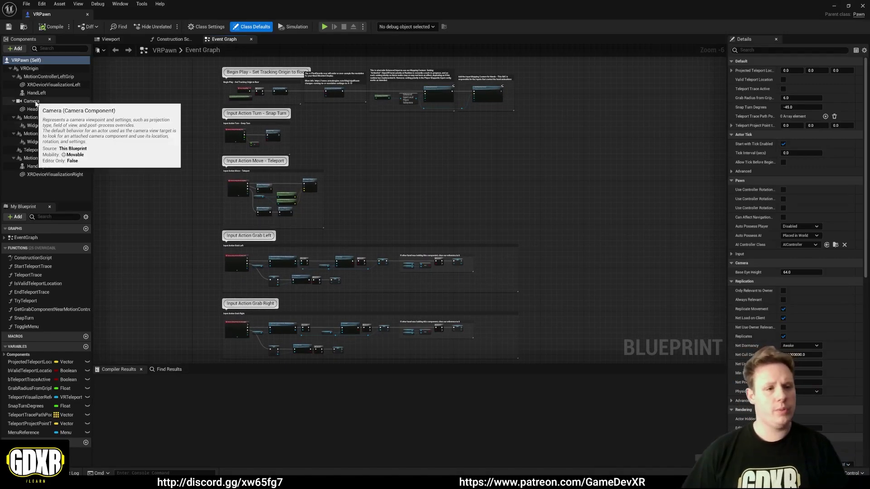
# - With Camera selected, add an Oculus XR Passthrough Layer component found by searching 'xr'
pyautogui.click(31, 101)
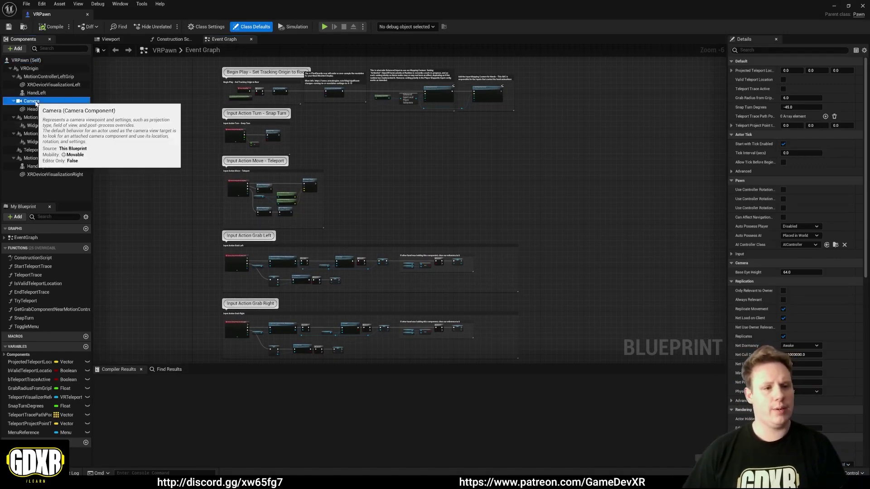
pyautogui.click(18, 49)
pyautogui.write('xr')
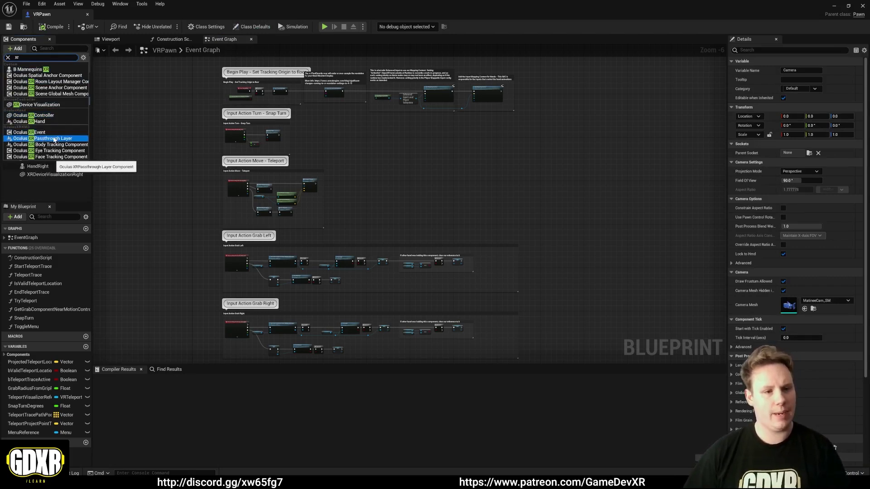
pyautogui.press('Escape')
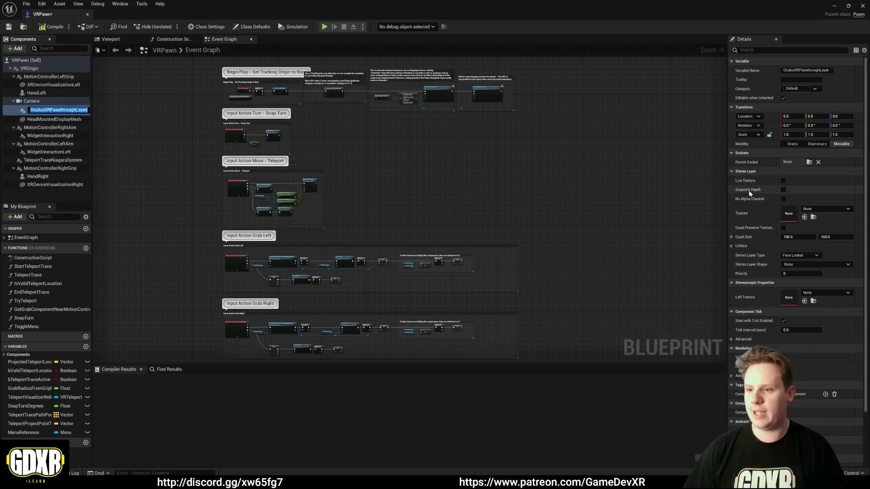
# - Keep the default component name and turn on Supports Depth and No Alpha Channel
pyautogui.press('Return')
pyautogui.moveTo(722, 187); pyautogui.dragTo(590, 189)
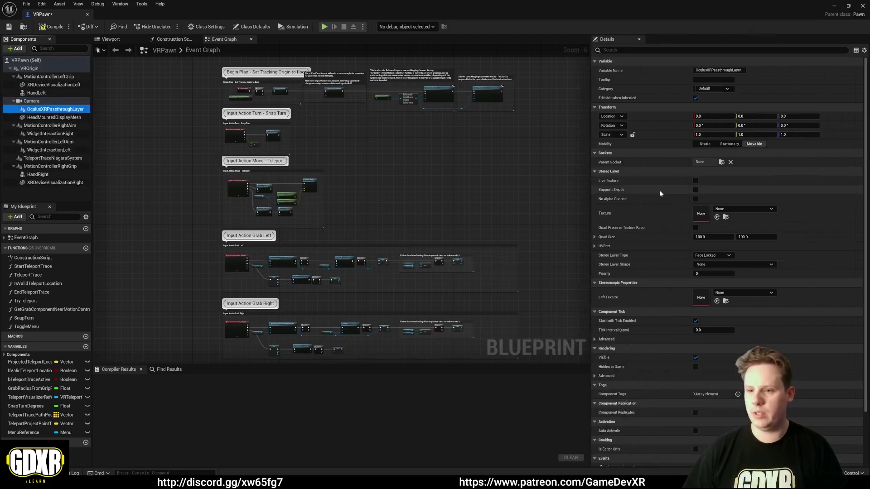
pyautogui.click(696, 190)
pyautogui.click(696, 200)
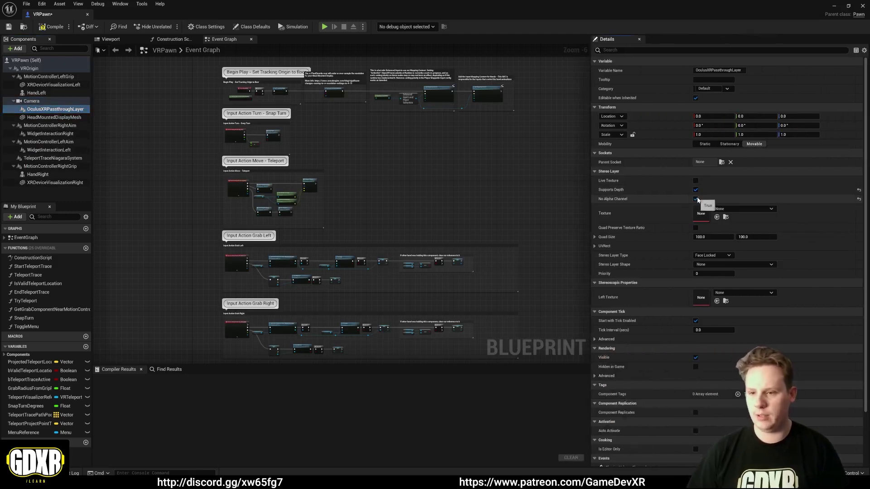
# - Set Stereo Layer Shape to Reconstructed Passthrough Layer with Layer Placement Underlay
pyautogui.click(707, 266)
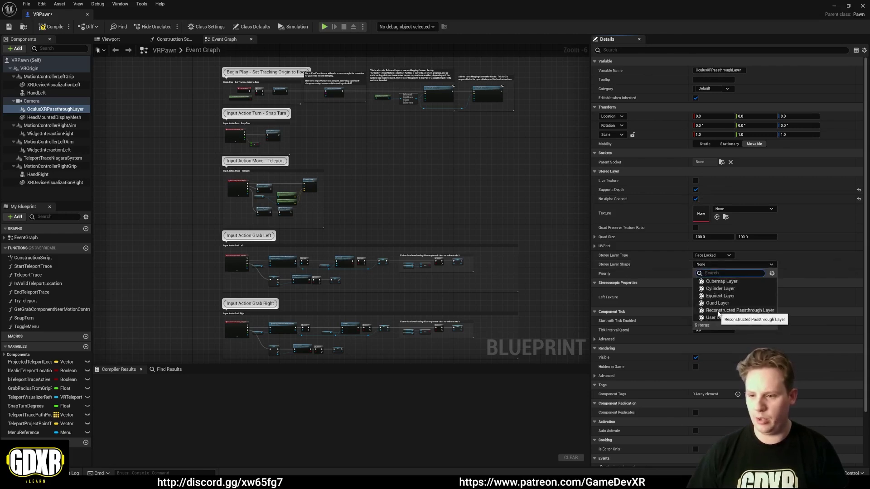
pyautogui.click(719, 311)
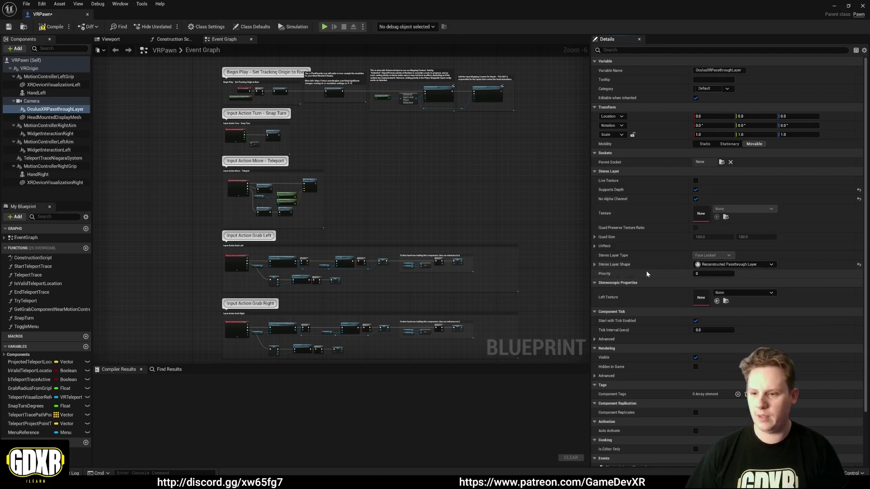
pyautogui.click(595, 265)
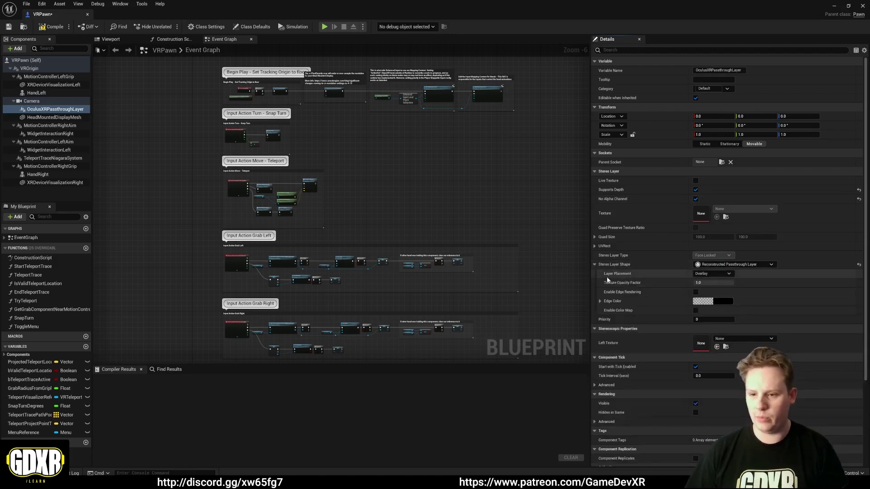
pyautogui.click(713, 275)
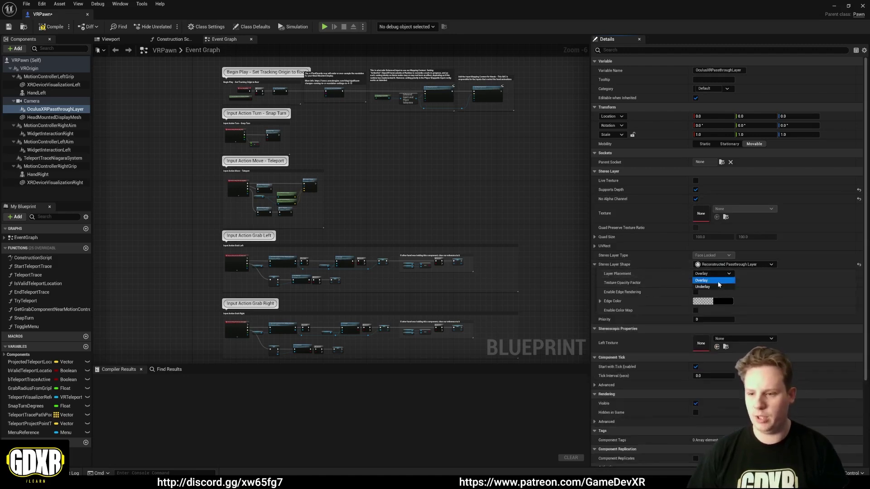
pyautogui.click(715, 287)
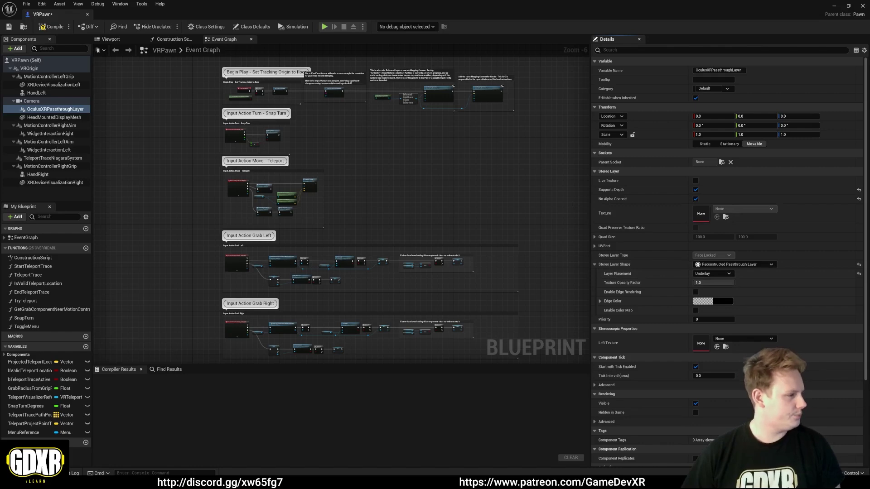
# - Compile the VRPawn blueprint
pyautogui.click(51, 26)
pyautogui.click(70, 19)
pyautogui.click(295, 14)
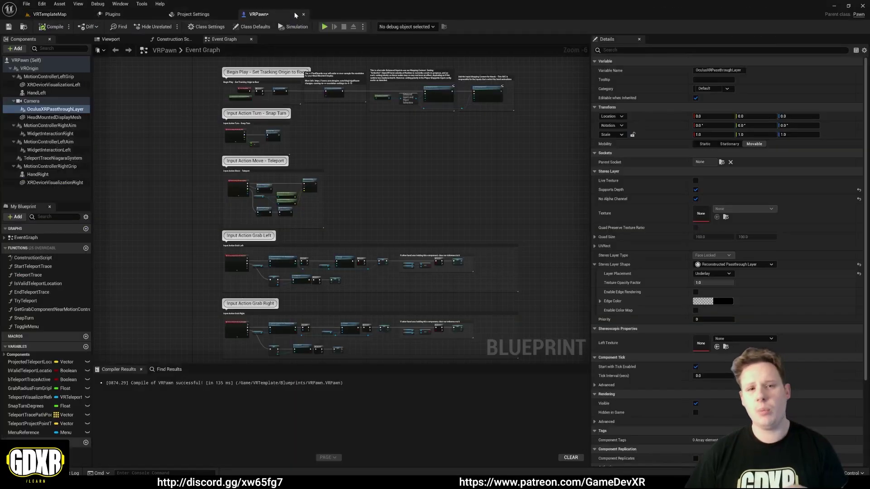
# - Back in VRTemplateMap, check the Engine Scalability Settings menu, then close it
pyautogui.click(50, 14)
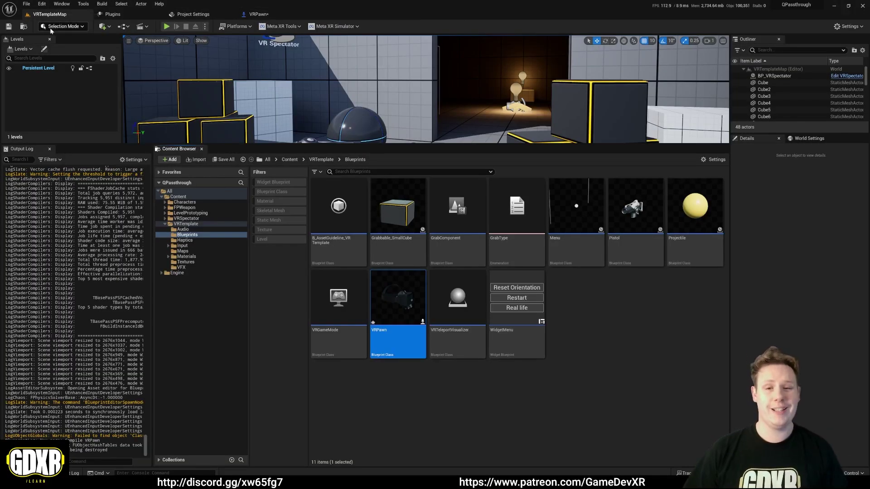
pyautogui.click(857, 27)
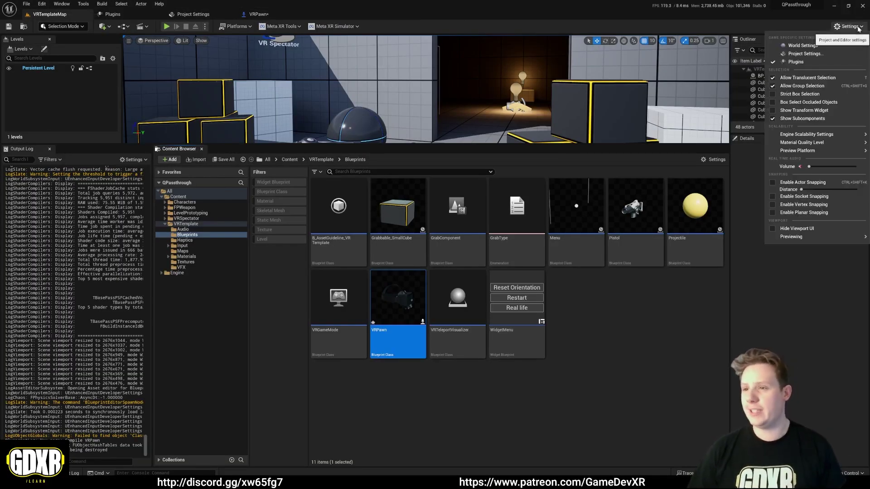
pyautogui.moveTo(816, 134)
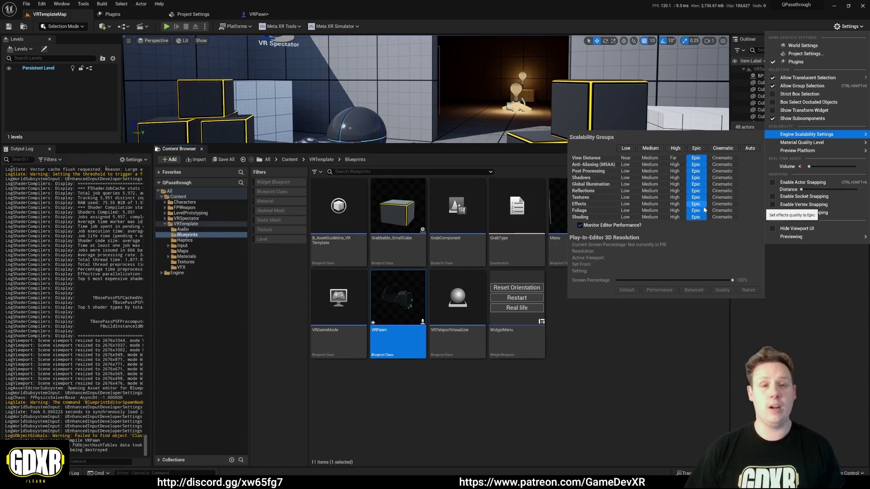
pyautogui.click(607, 324)
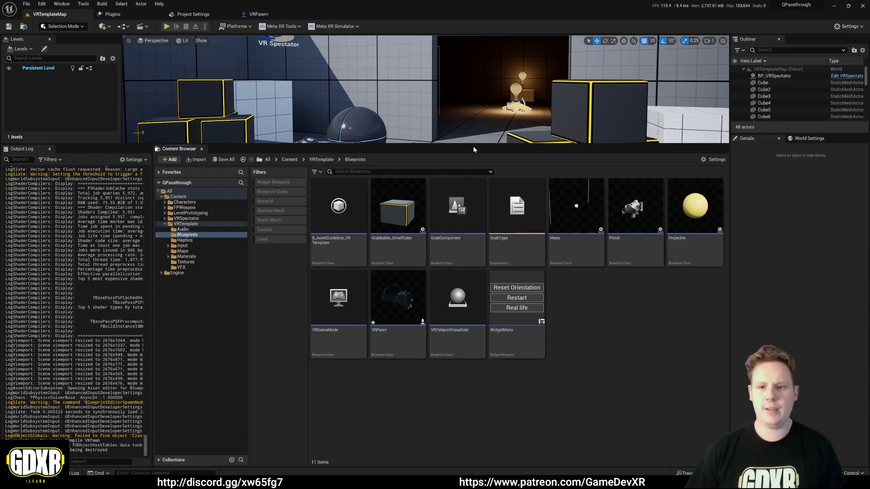
# - Enlarge the viewport and delete the sky sphere from the level
pyautogui.moveTo(475, 145); pyautogui.dragTo(487, 263)
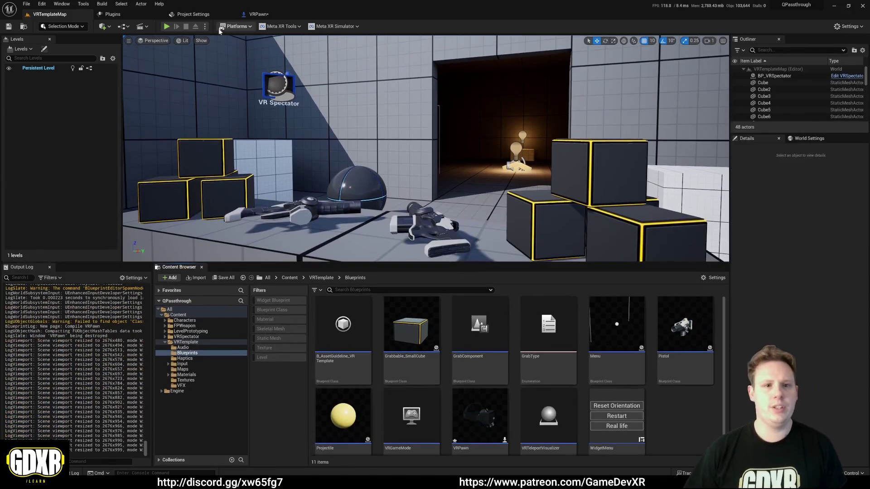
pyautogui.moveTo(253, 91); pyautogui.dragTo(259, 119, button='right')
pyautogui.click(437, 130)
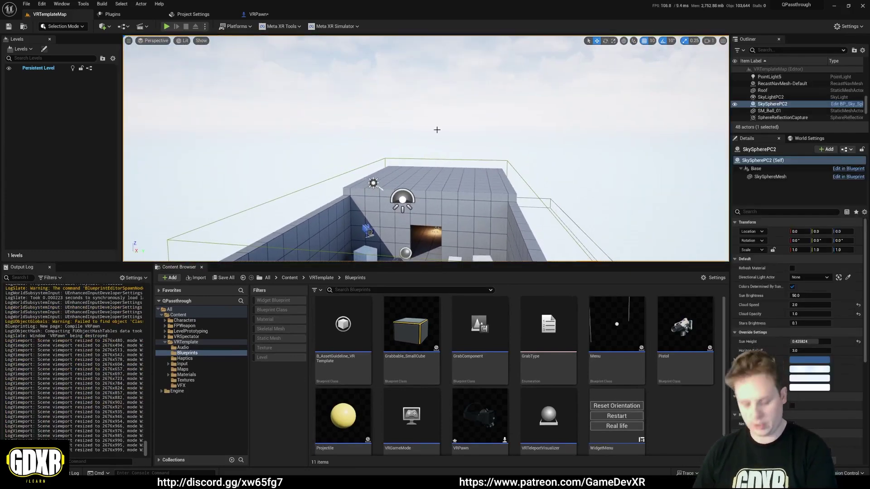
pyautogui.press('Delete')
# - Fly into the room and delete the five surrounding wall pieces, including the one behind the light
pyautogui.moveTo(422, 157); pyautogui.dragTo(369, 48, button='right')
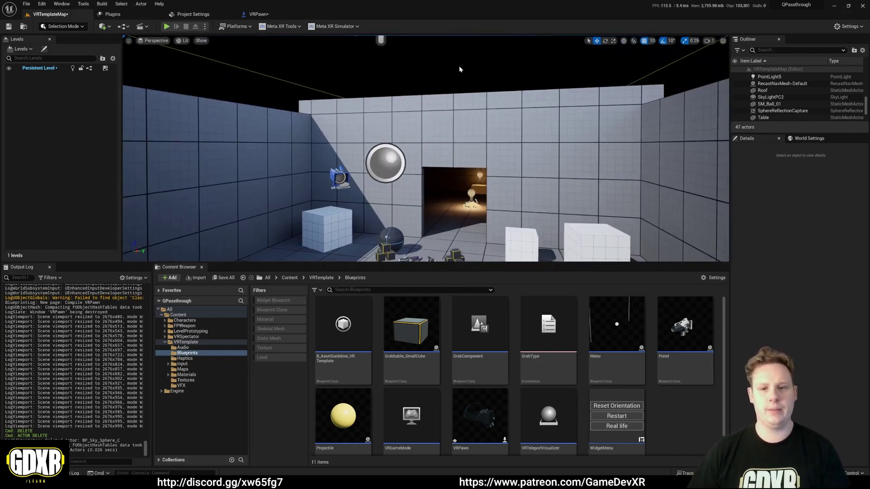
pyautogui.click(205, 26)
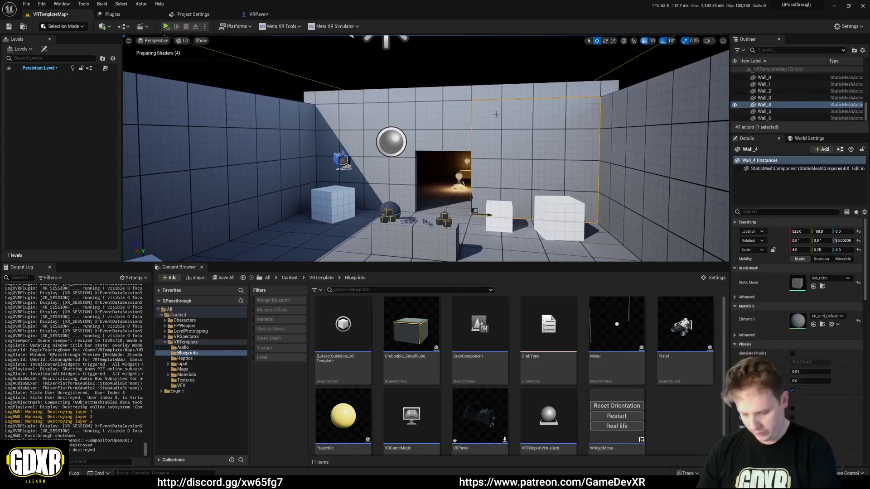
pyautogui.press('Delete')
pyautogui.click(479, 131)
pyautogui.press('Delete')
pyautogui.click(362, 136)
pyautogui.press('Delete')
pyautogui.click(479, 130)
pyautogui.press('Delete')
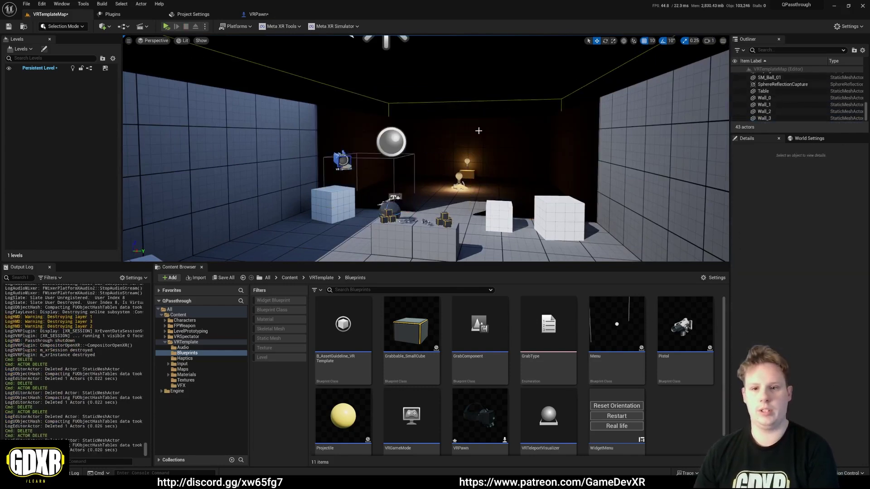
pyautogui.click(371, 131)
pyautogui.press('Delete')
pyautogui.press('Delete')
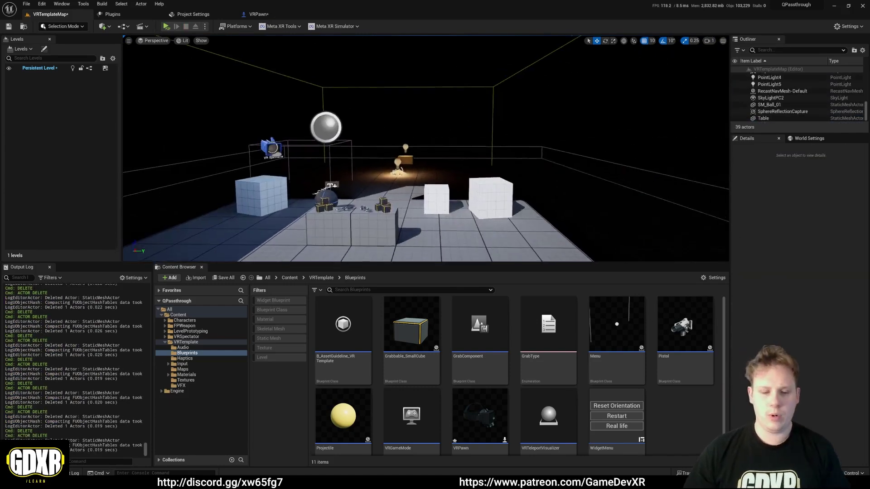
pyautogui.moveTo(454, 109); pyautogui.dragTo(454, 109, button='right')
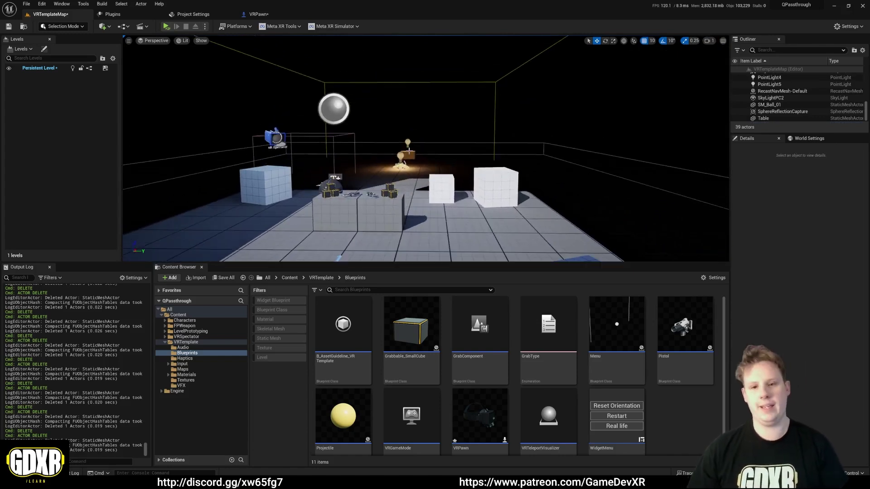